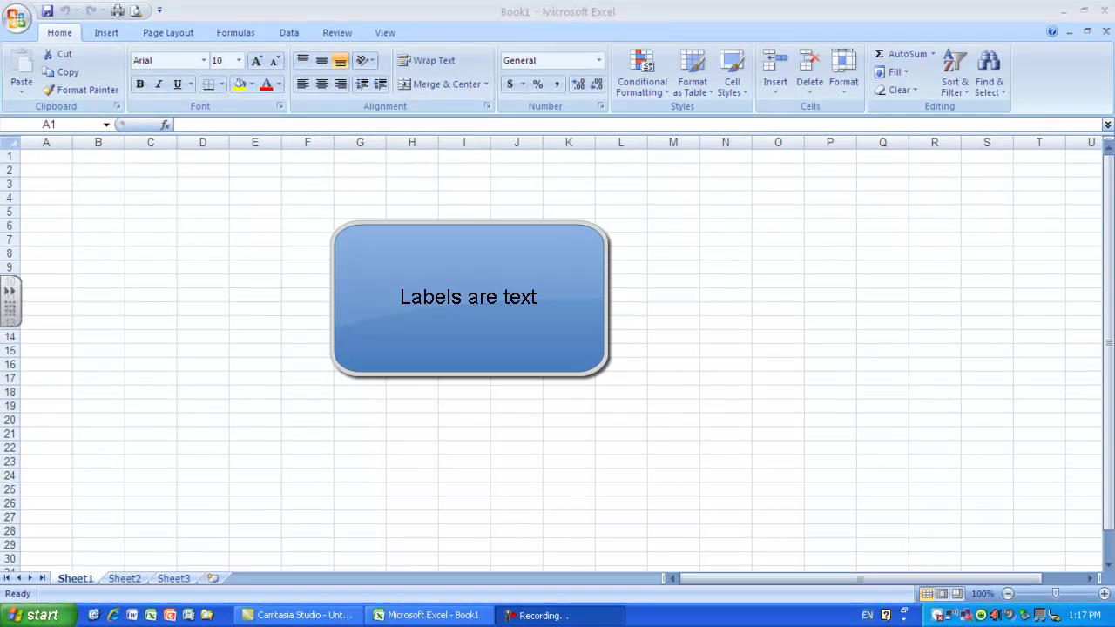
Enter the label 'a' in A1 and the number 2 in A2, which aligns right
{"action": "type", "text": "a"}
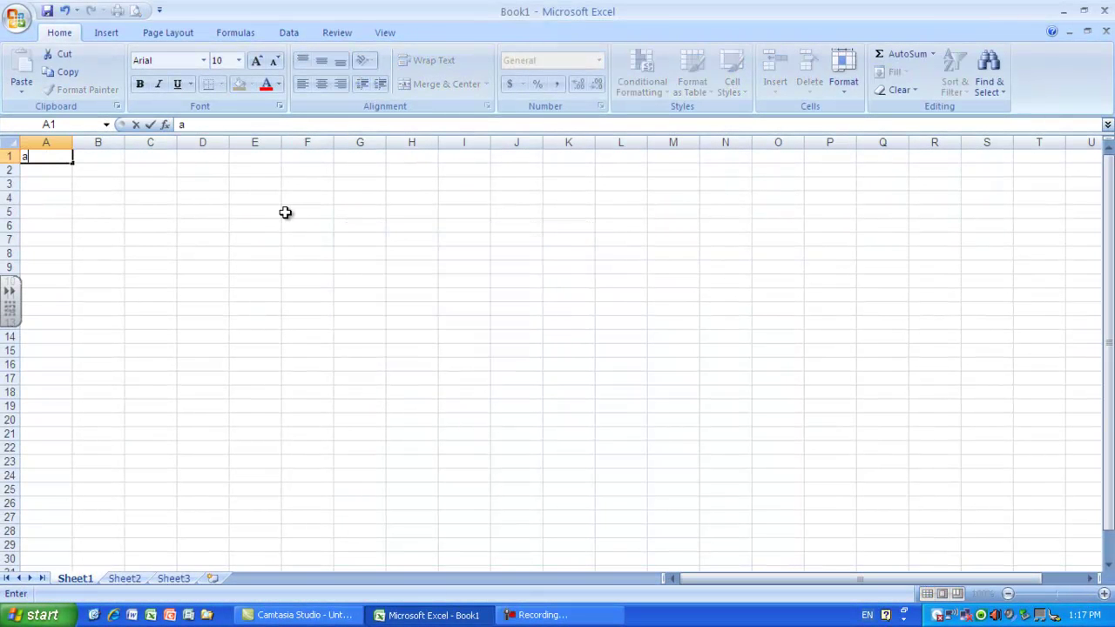
{"action": "left_click", "coordinate": [80, 183]}
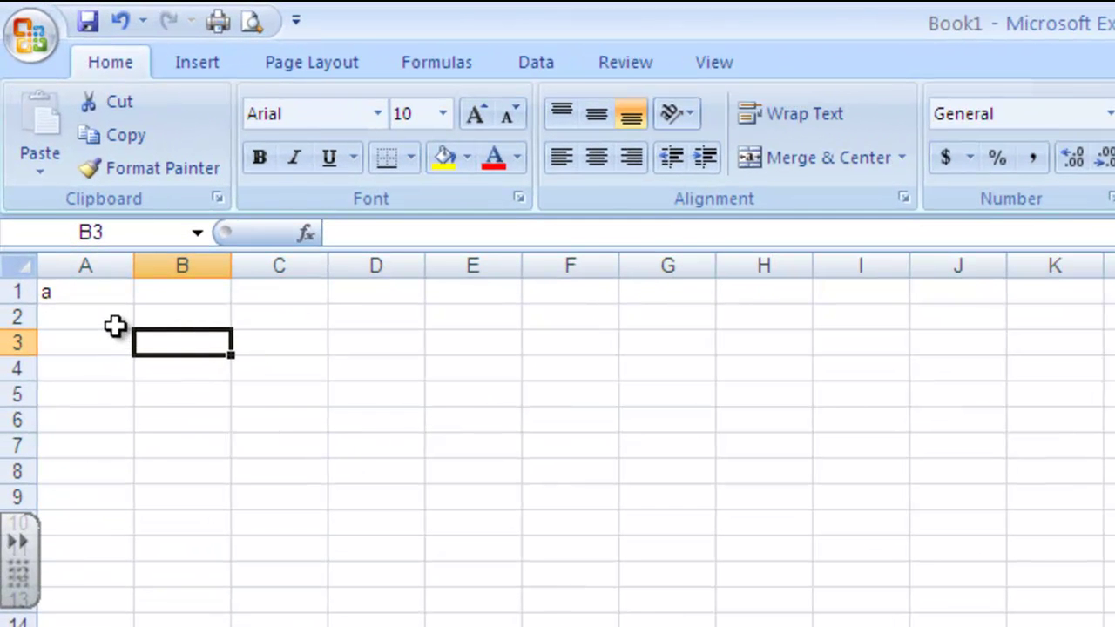
{"action": "left_click", "coordinate": [112, 299]}
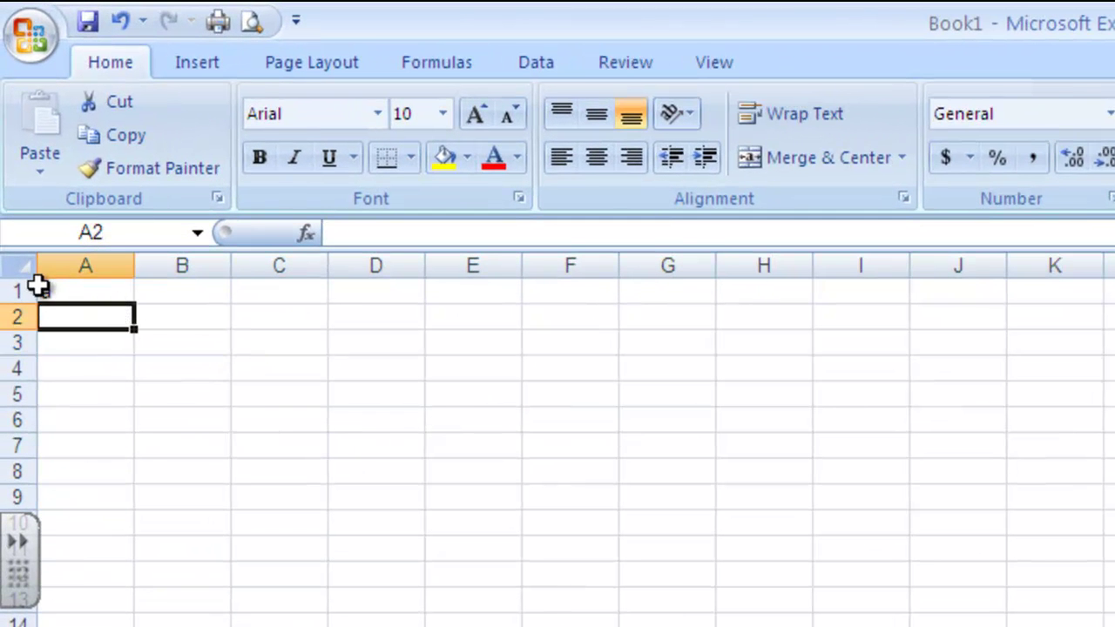
{"action": "type", "text": "2"}
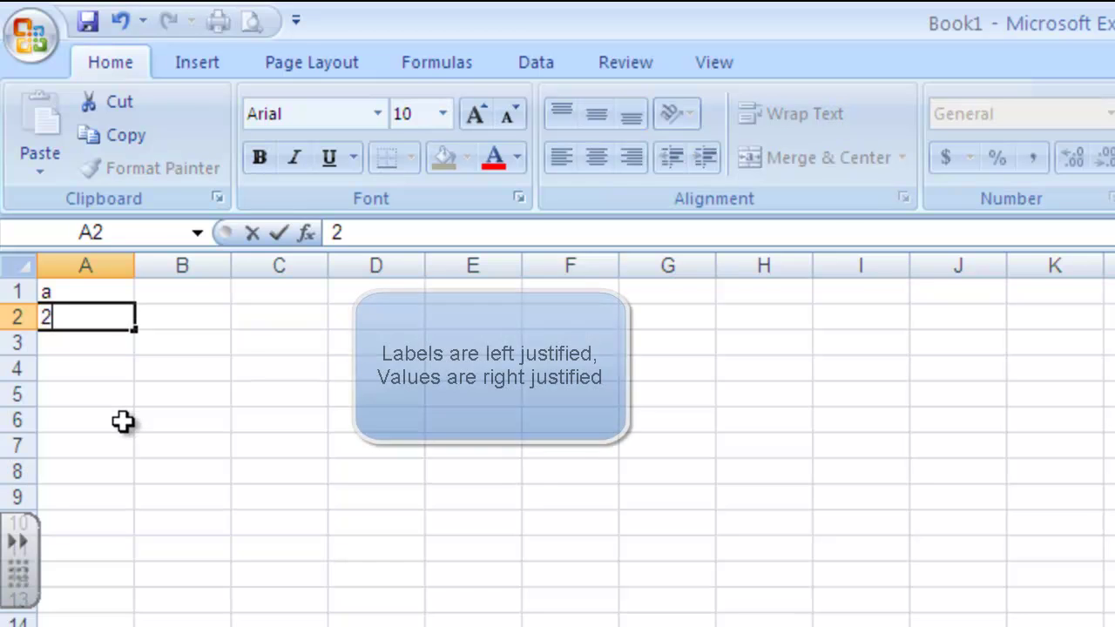
{"action": "key", "text": "Return"}
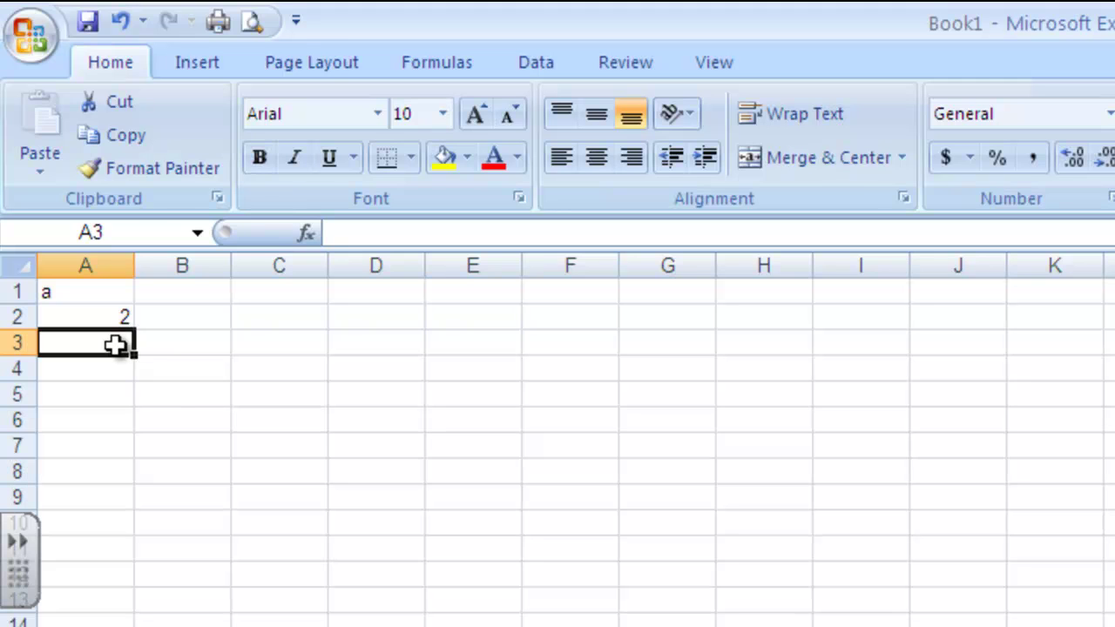
Delete the sample entries from A2 and A1, leaving the sheet blank
{"action": "key", "text": "Up"}
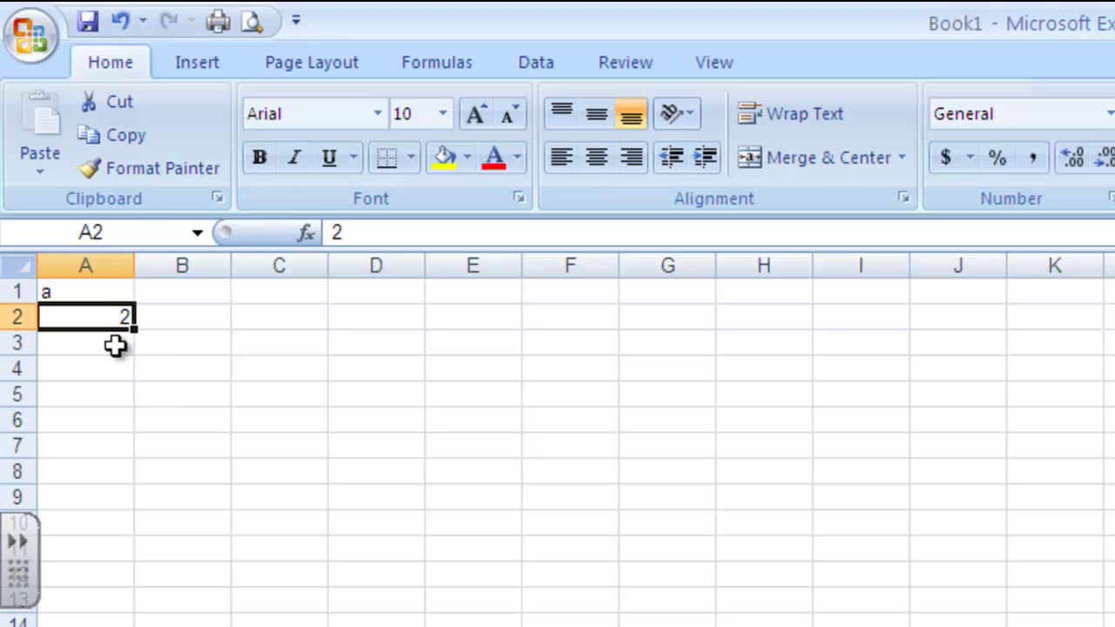
{"action": "key", "text": "Delete"}
{"action": "key", "text": "Up"}
{"action": "key", "text": "Delete"}
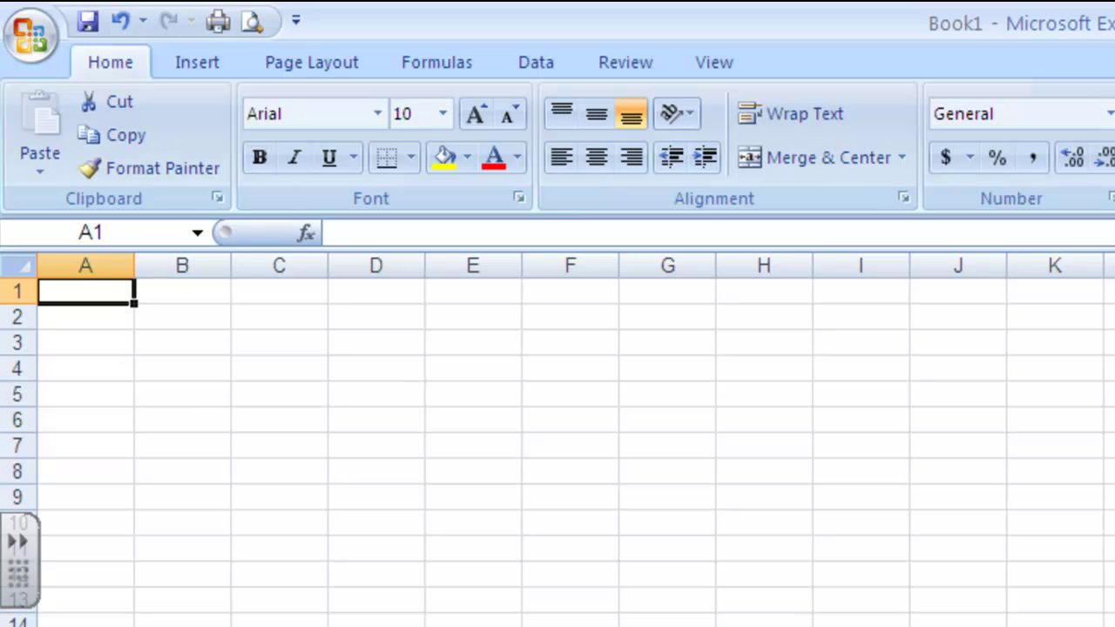
Enter the column heading 'Test' in cell A1
{"action": "type", "text": "Test"}
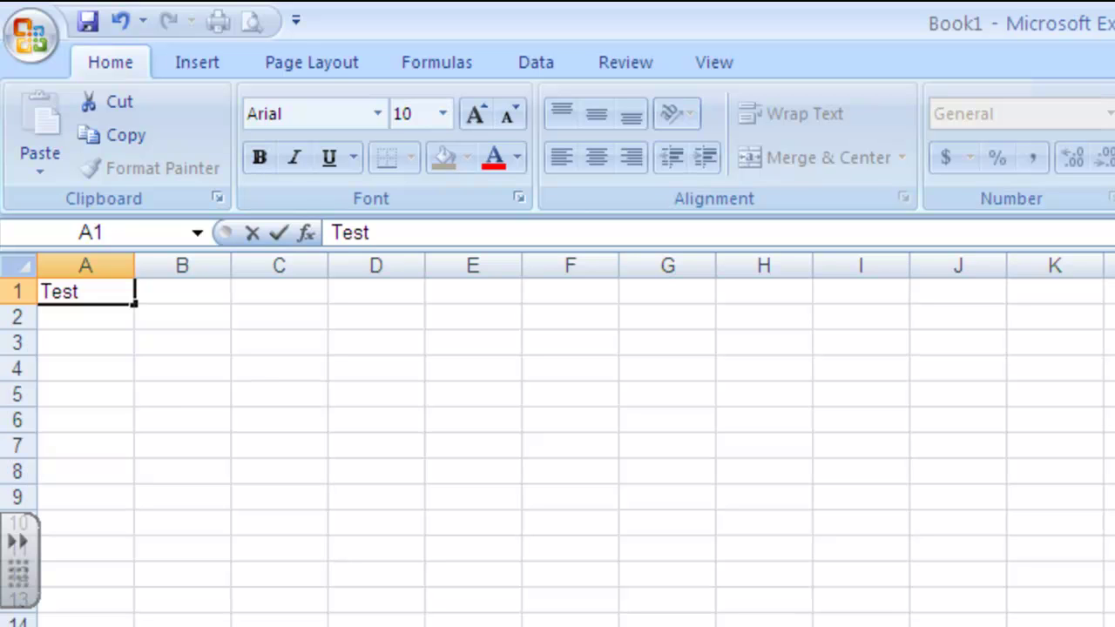
{"action": "key", "text": "Return"}
{"action": "left_click", "coordinate": [86, 292]}
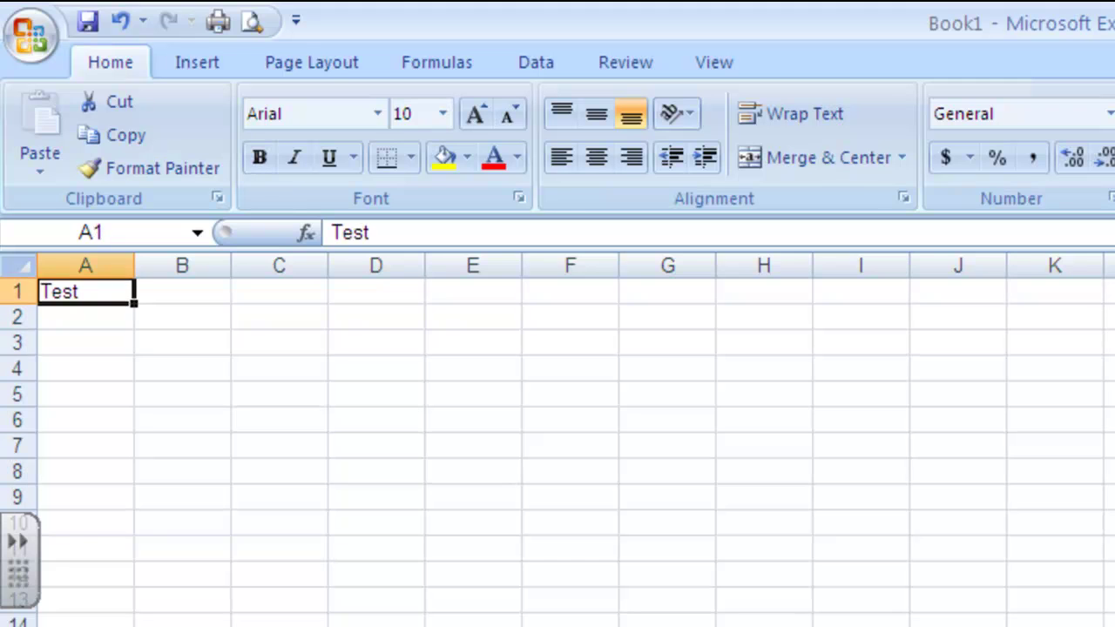
{"action": "left_click", "coordinate": [85, 317]}
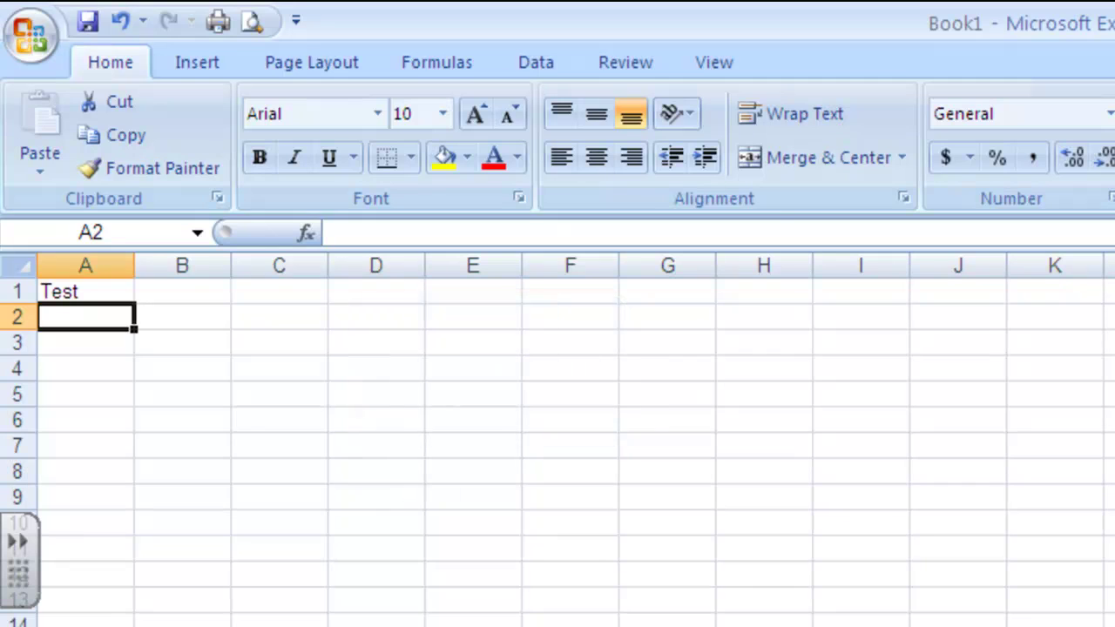
{"action": "left_click", "coordinate": [290, 399]}
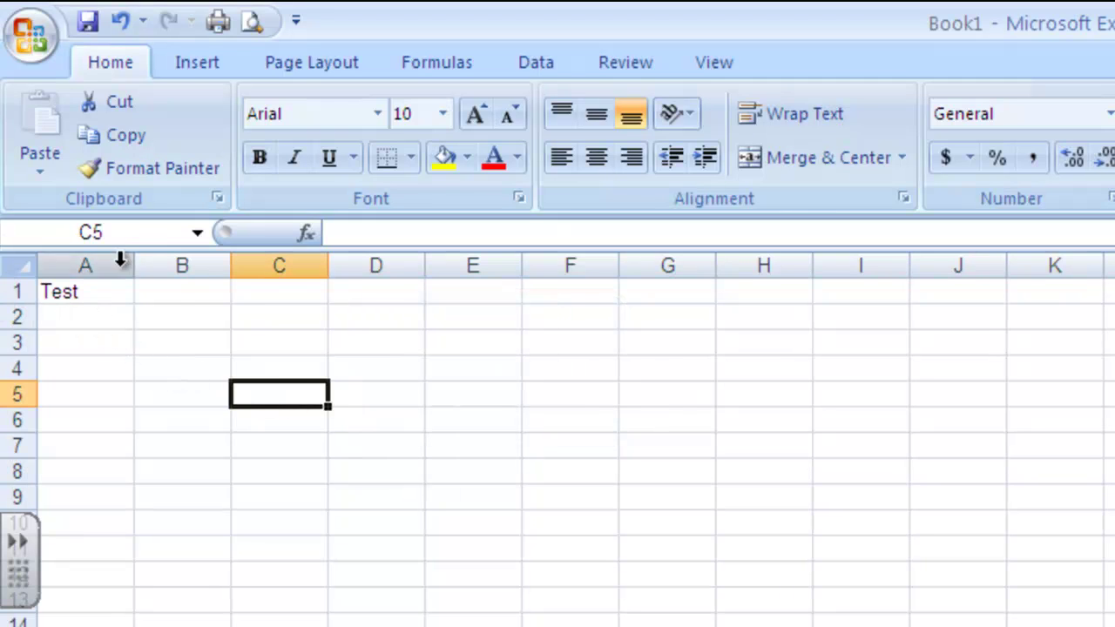
Enter the headings 'Mark', 'Out of' and 'Percent' in B1, C1 and D1
{"action": "left_click", "coordinate": [209, 295]}
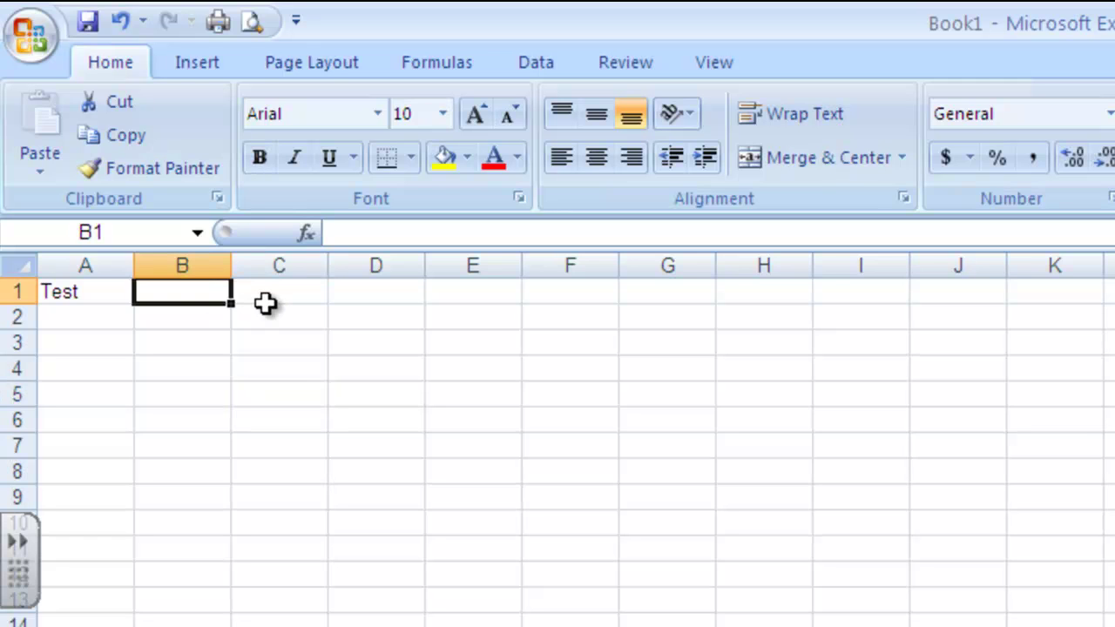
{"action": "type", "text": "Mark"}
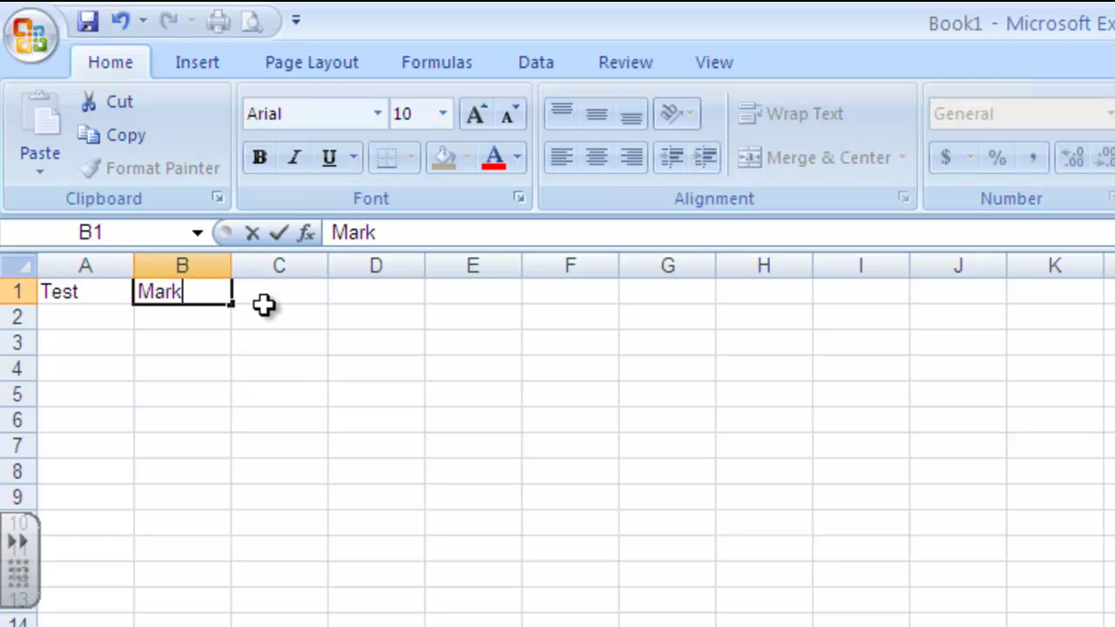
{"action": "left_click", "coordinate": [264, 305]}
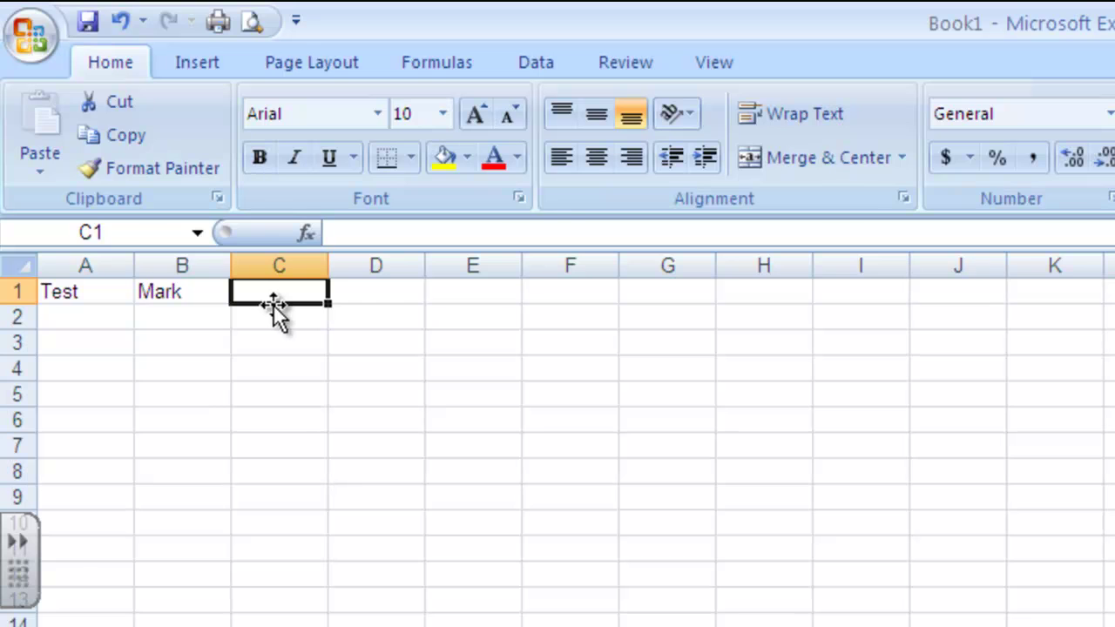
{"action": "type", "text": "Out of"}
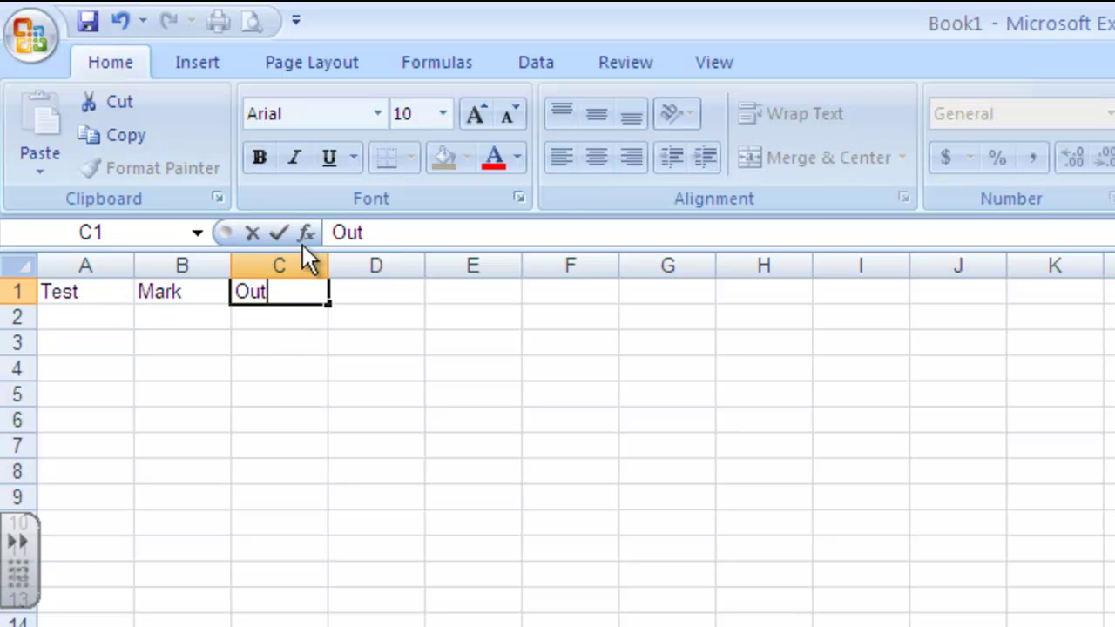
{"action": "key", "text": "Tab"}
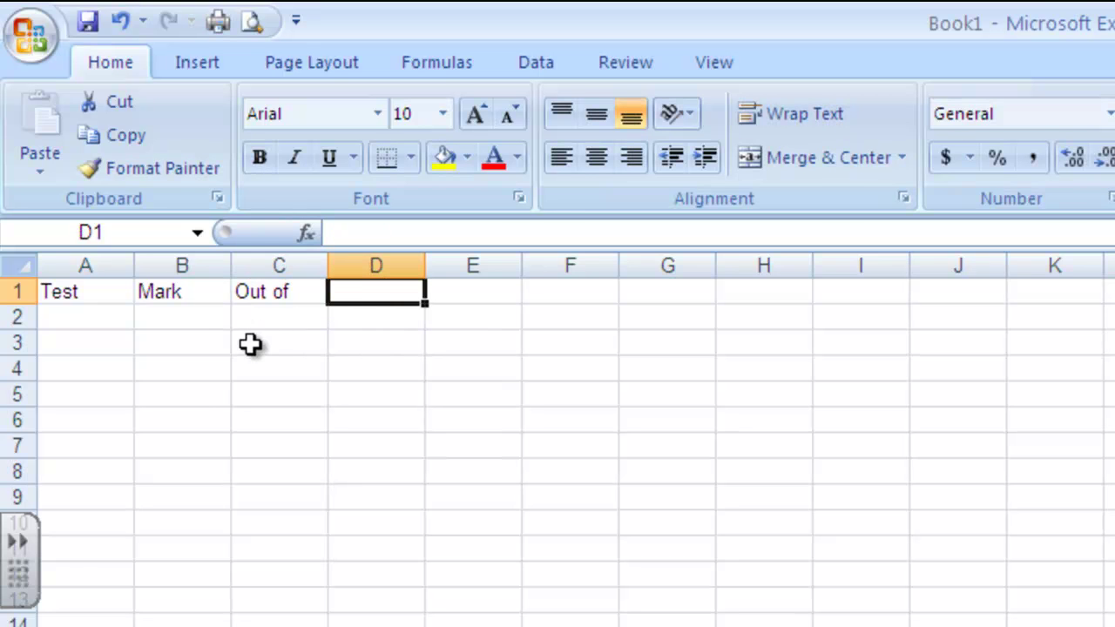
{"action": "type", "text": "Perc"}
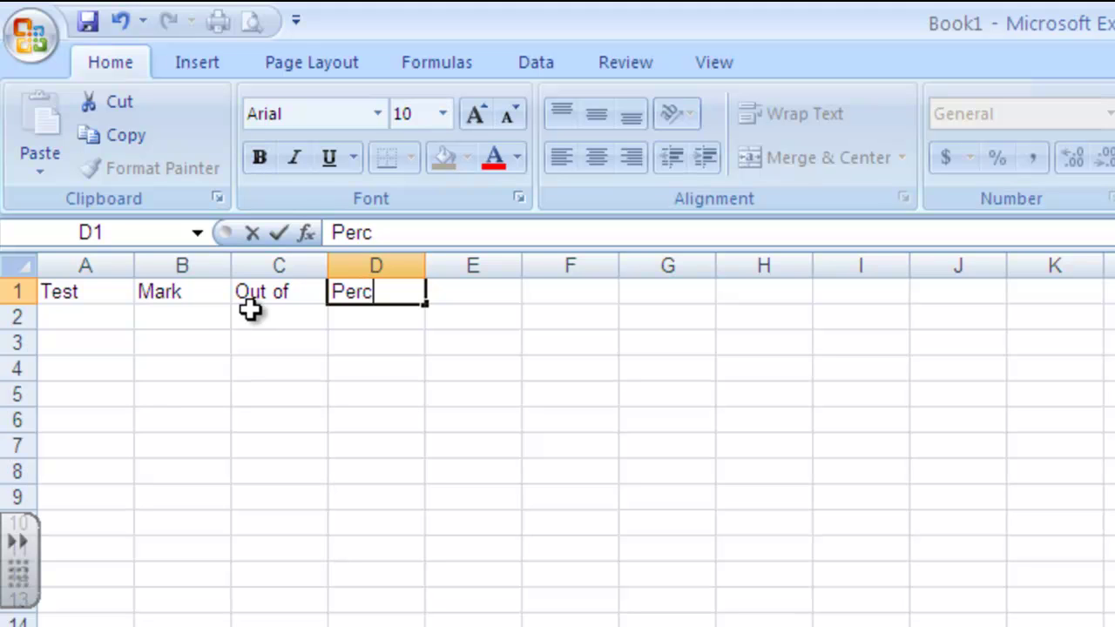
{"action": "type", "text": "ent"}
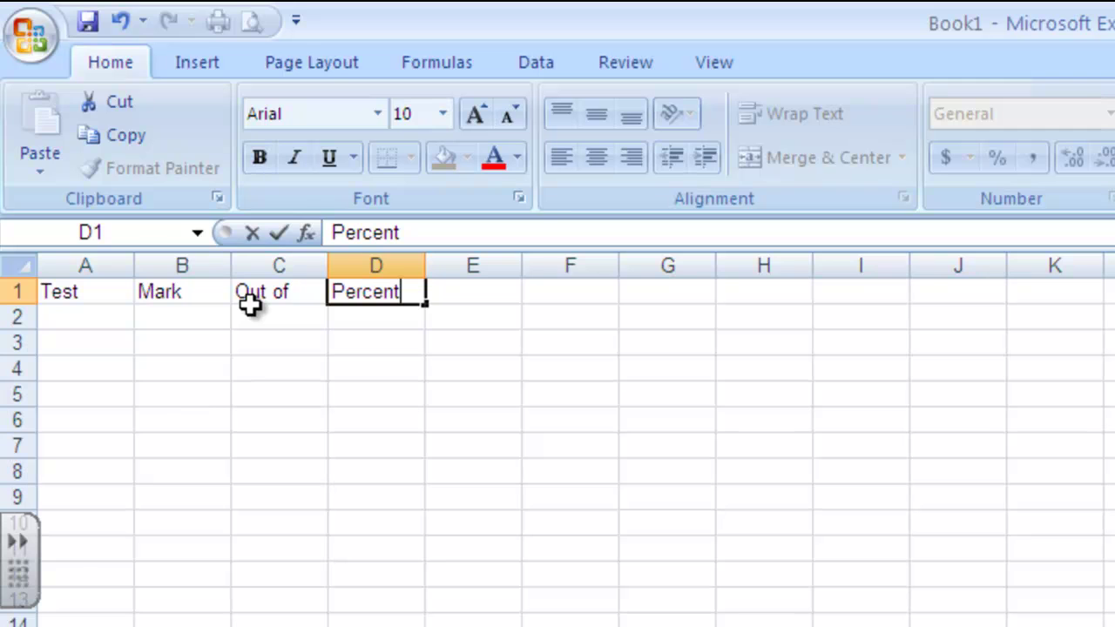
{"action": "key", "text": "Return"}
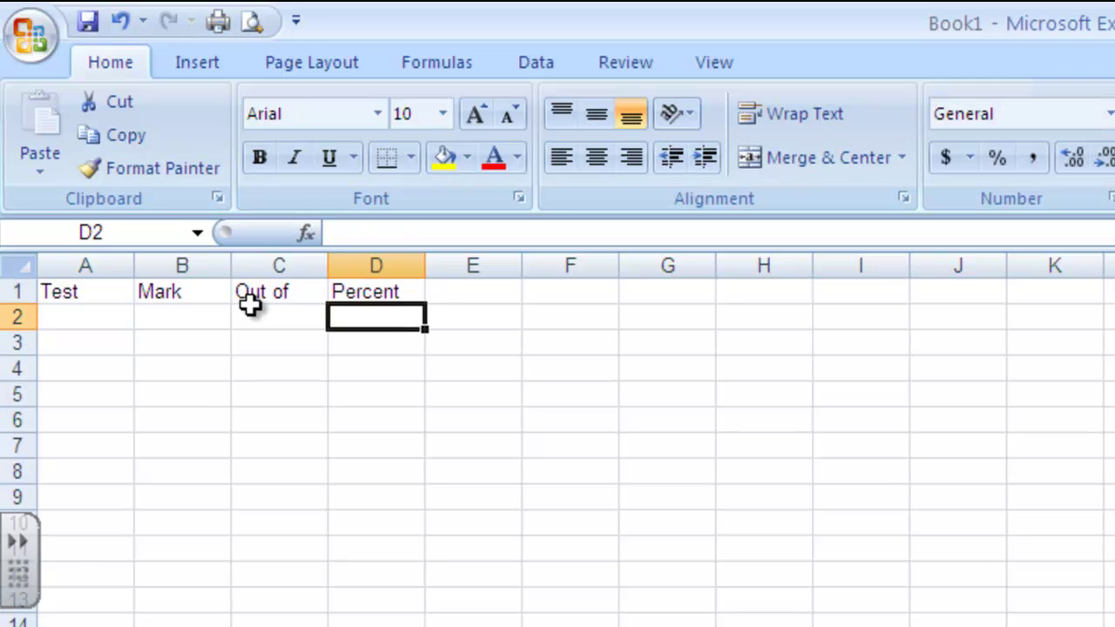
{"action": "key", "text": "Left"}
{"action": "key", "text": "Left"}
{"action": "key", "text": "Left"}
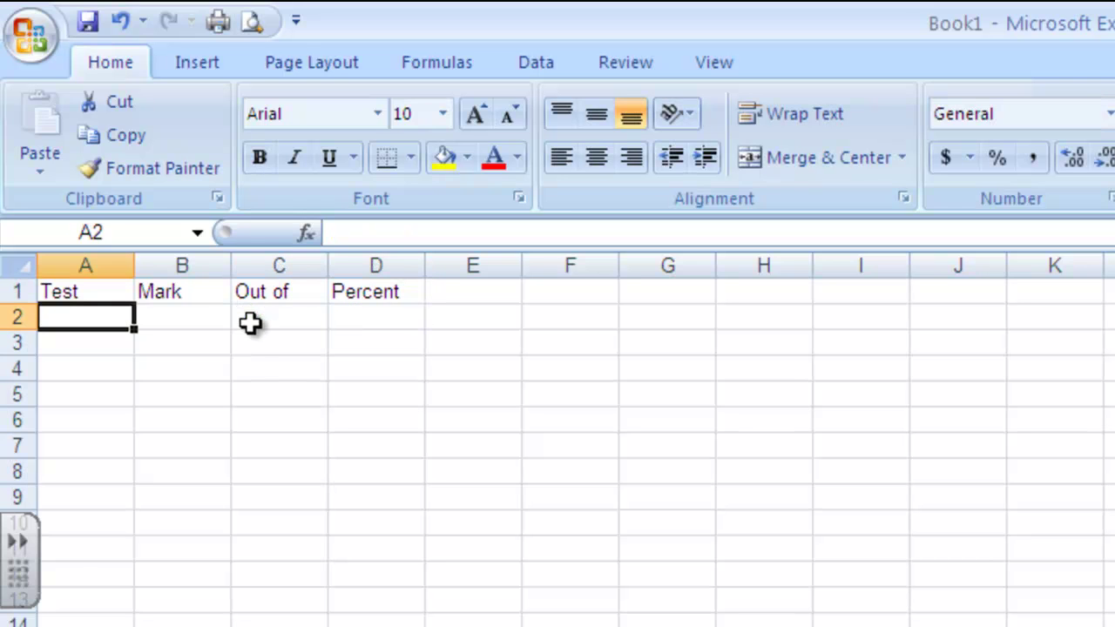
Label cells A2:A5 as 'Test 1', 'Test 2', 'Test 3' and 'Test 4'
{"action": "type", "text": "Test "}
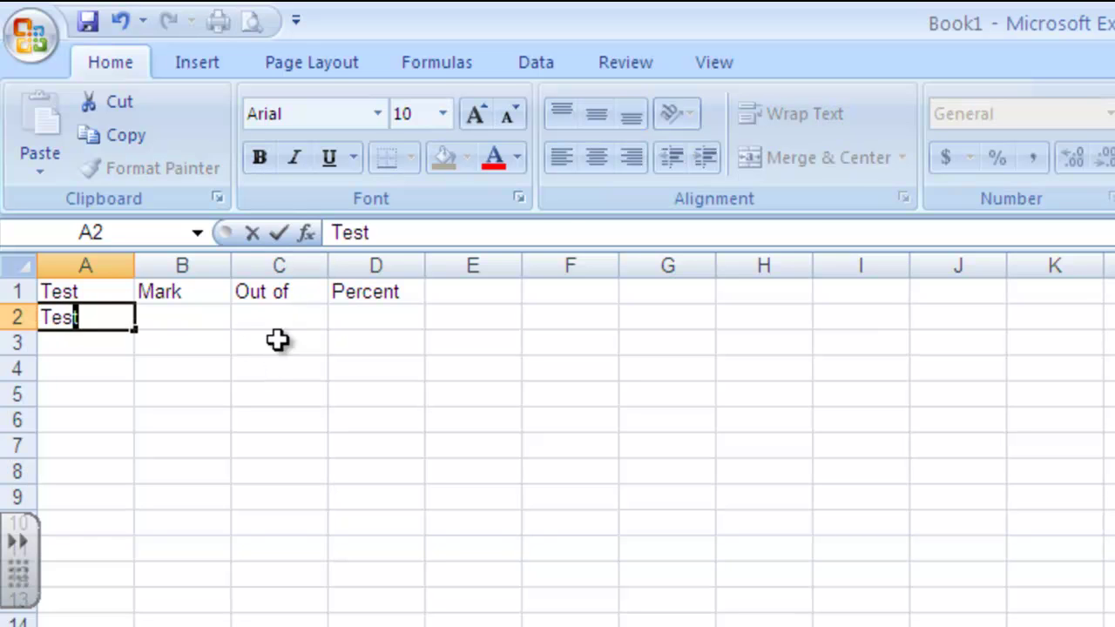
{"action": "type", "text": "1"}
{"action": "key", "text": "Return"}
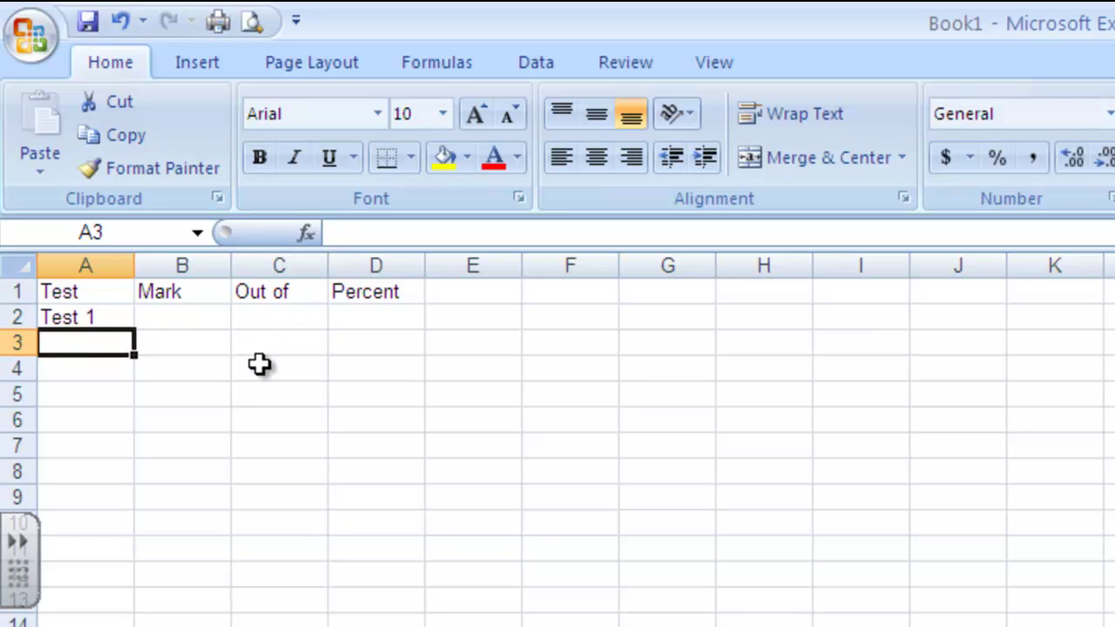
{"action": "type", "text": "Test 2"}
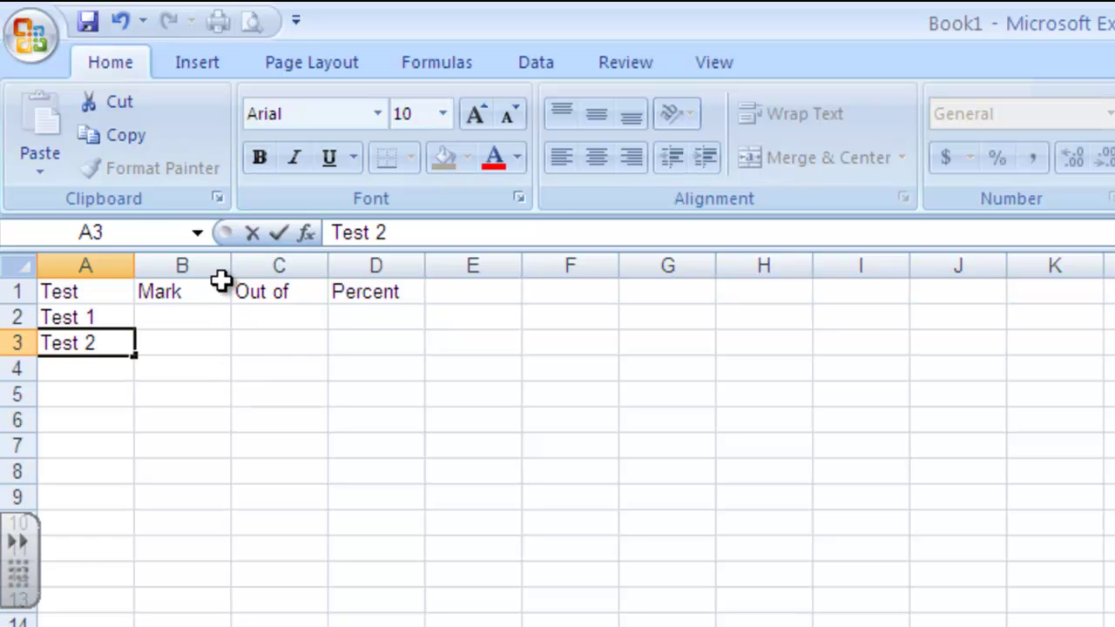
{"action": "key", "text": "Return"}
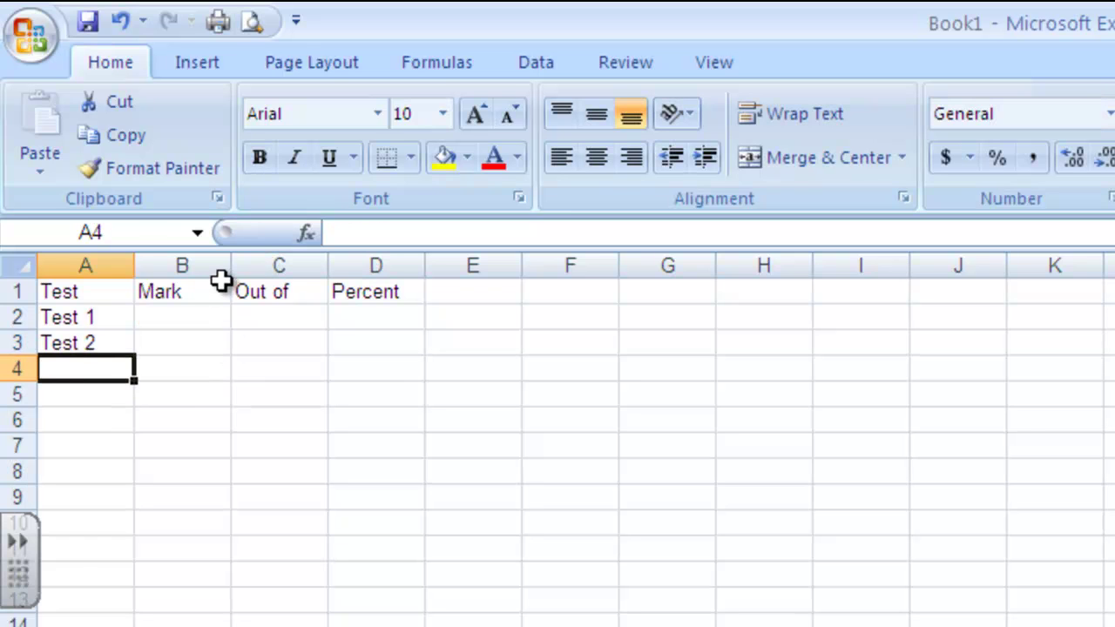
{"action": "type", "text": "Test 3"}
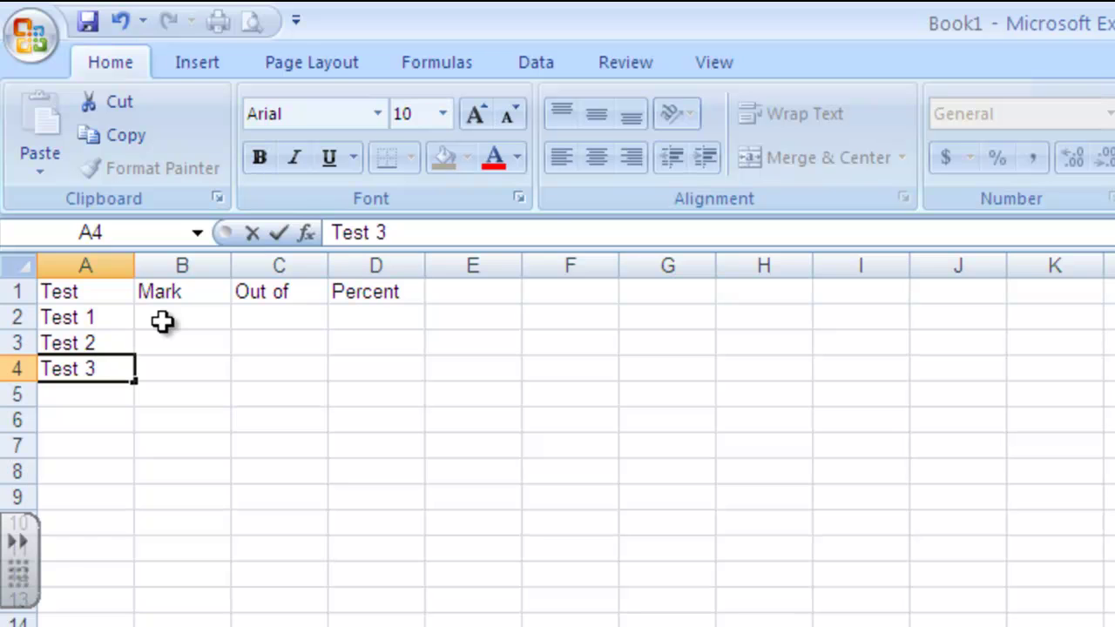
{"action": "key", "text": "Return"}
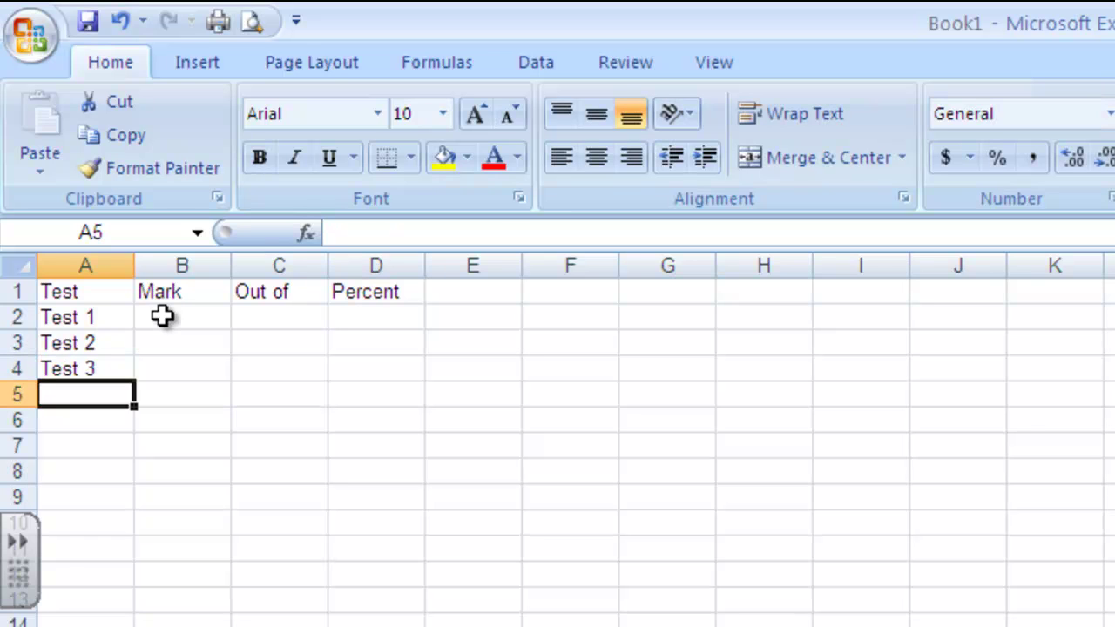
{"action": "type", "text": "Test 4"}
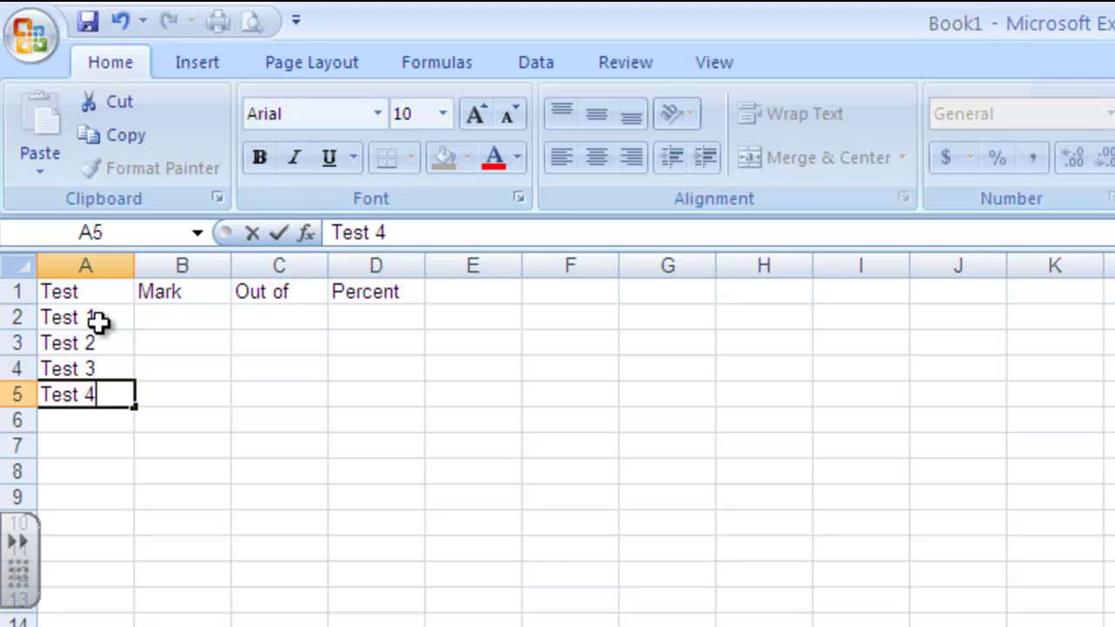
{"action": "key", "text": "Up"}
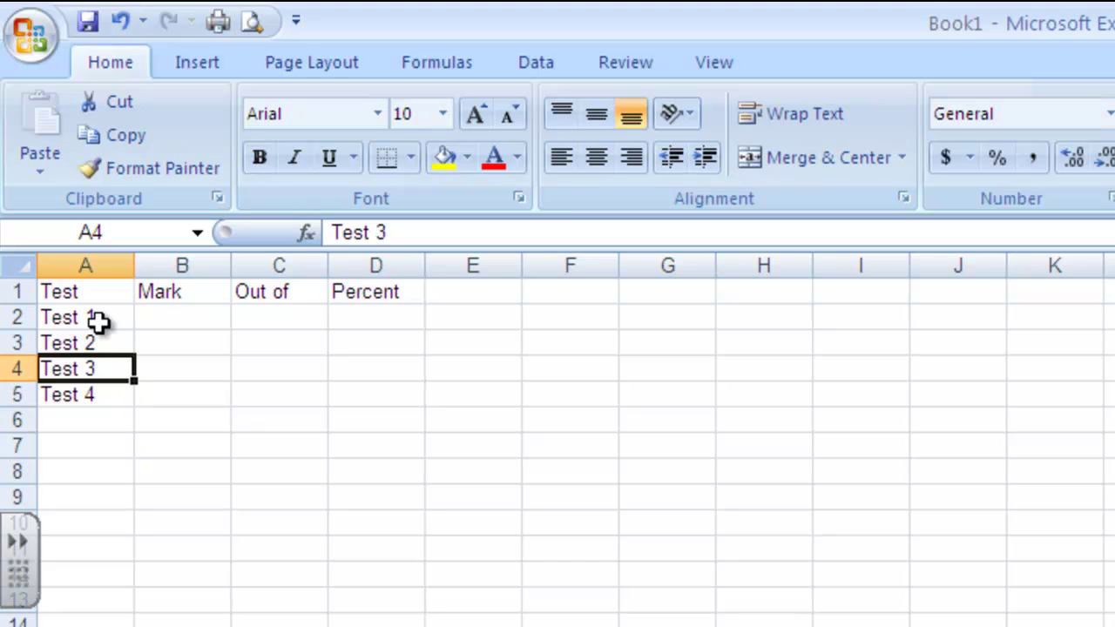
{"action": "key", "text": "Up"}
{"action": "key", "text": "Up"}
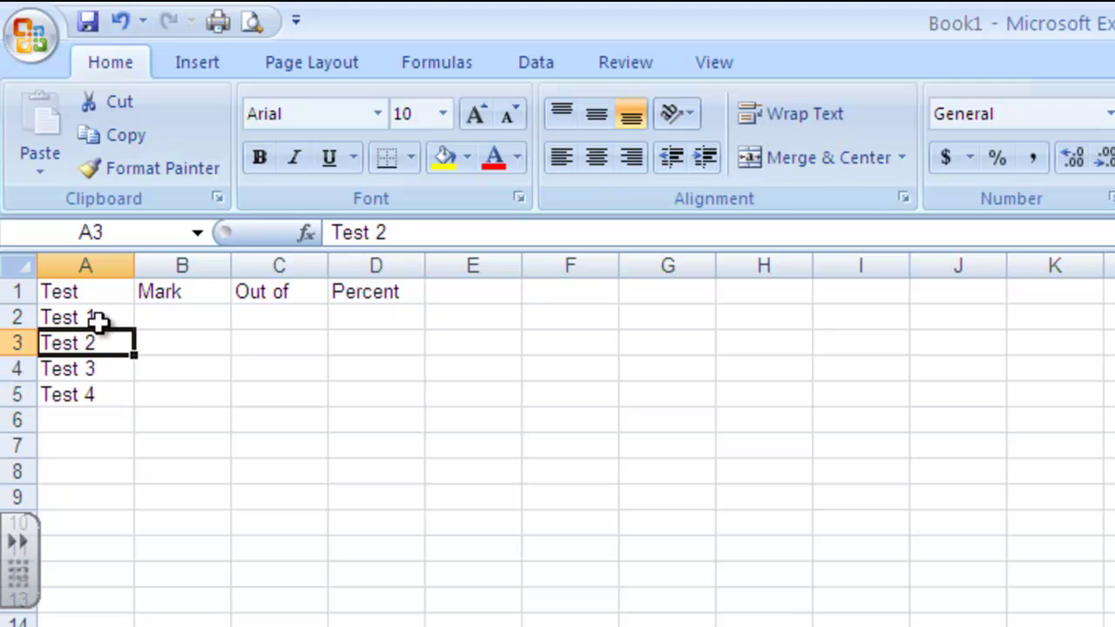
{"action": "key", "text": "Right"}
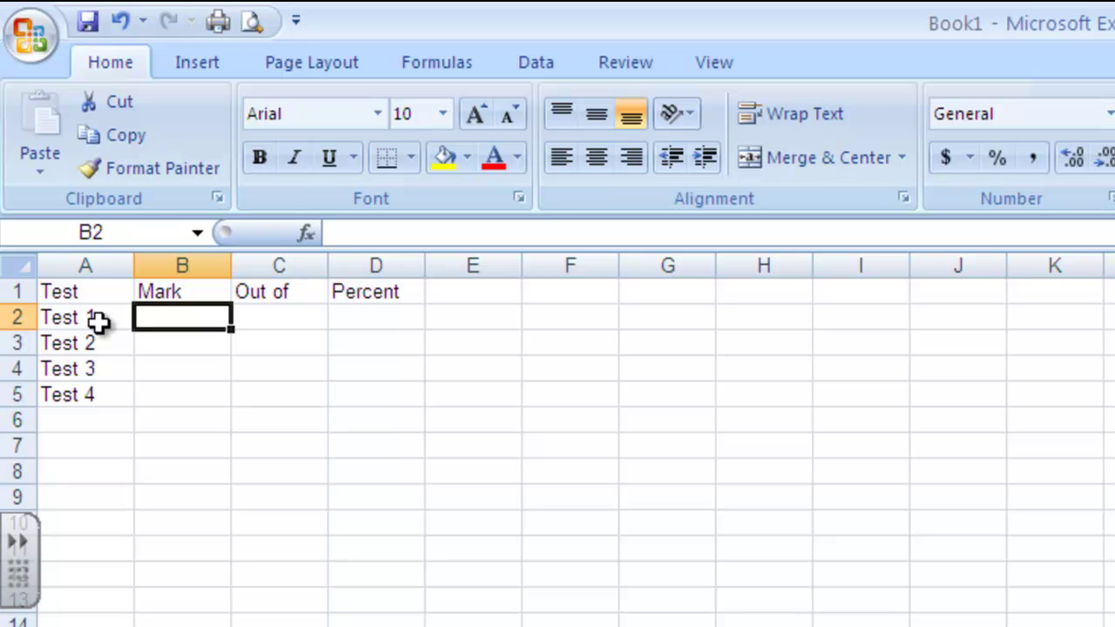
Enter the marks 23, 25, 44 and 22 into B2:B5
{"action": "type", "text": "23"}
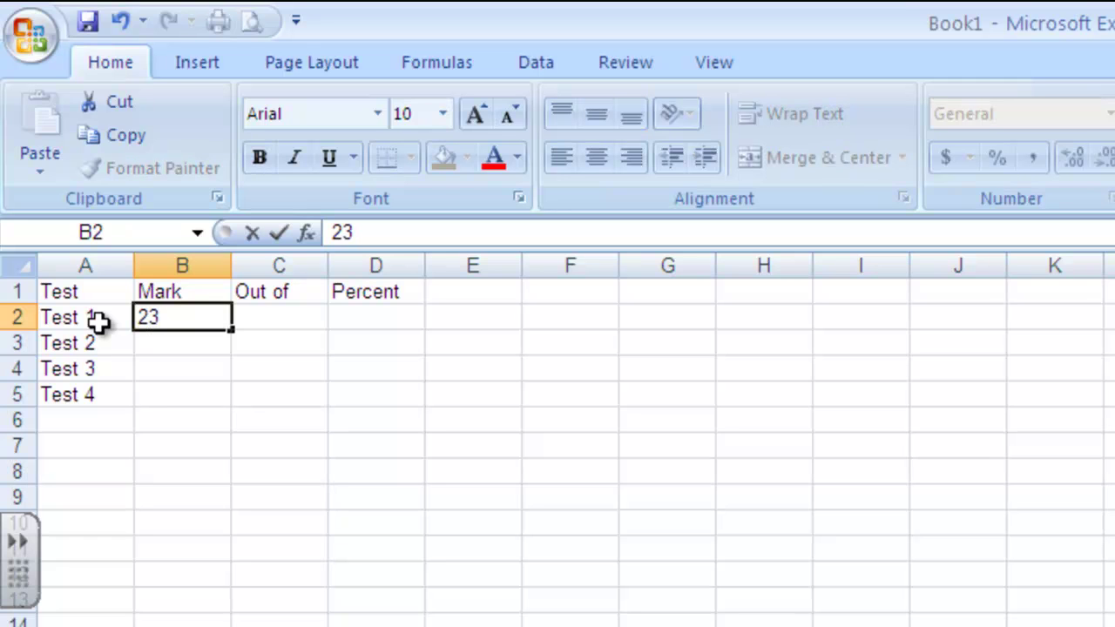
{"action": "key", "text": "Return"}
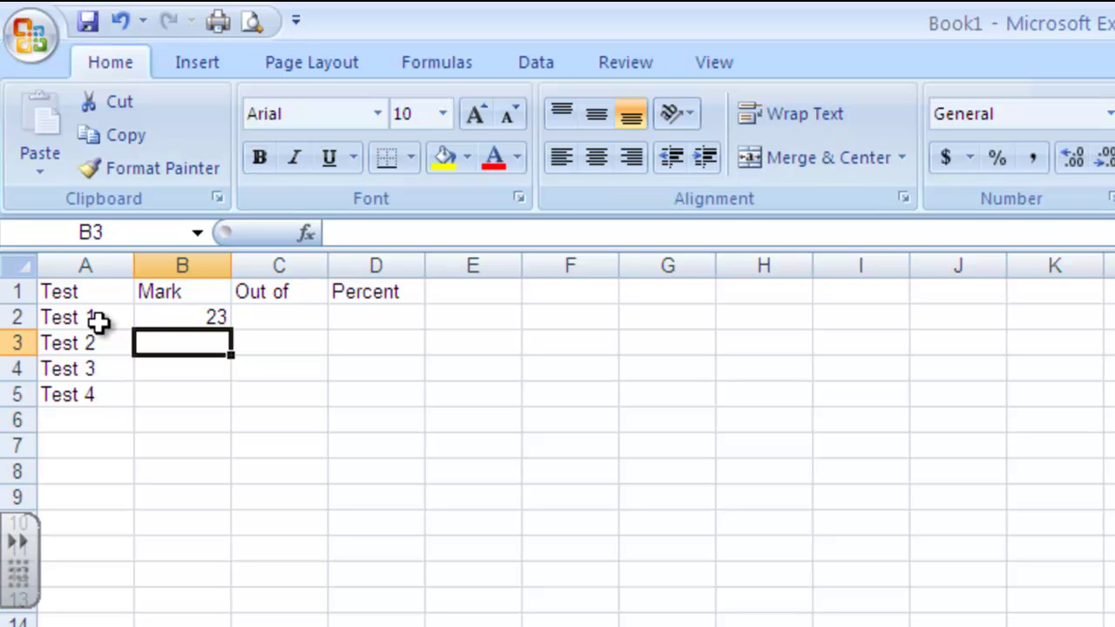
{"action": "key", "text": "Up"}
{"action": "key", "text": "Up"}
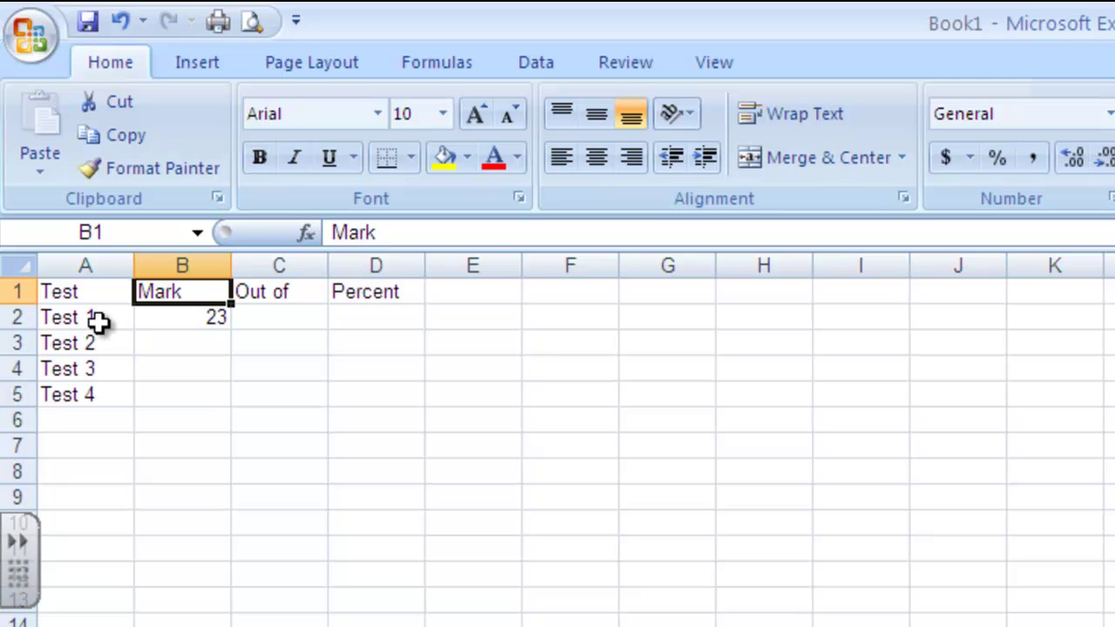
{"action": "key", "text": "Down"}
{"action": "key", "text": "Down"}
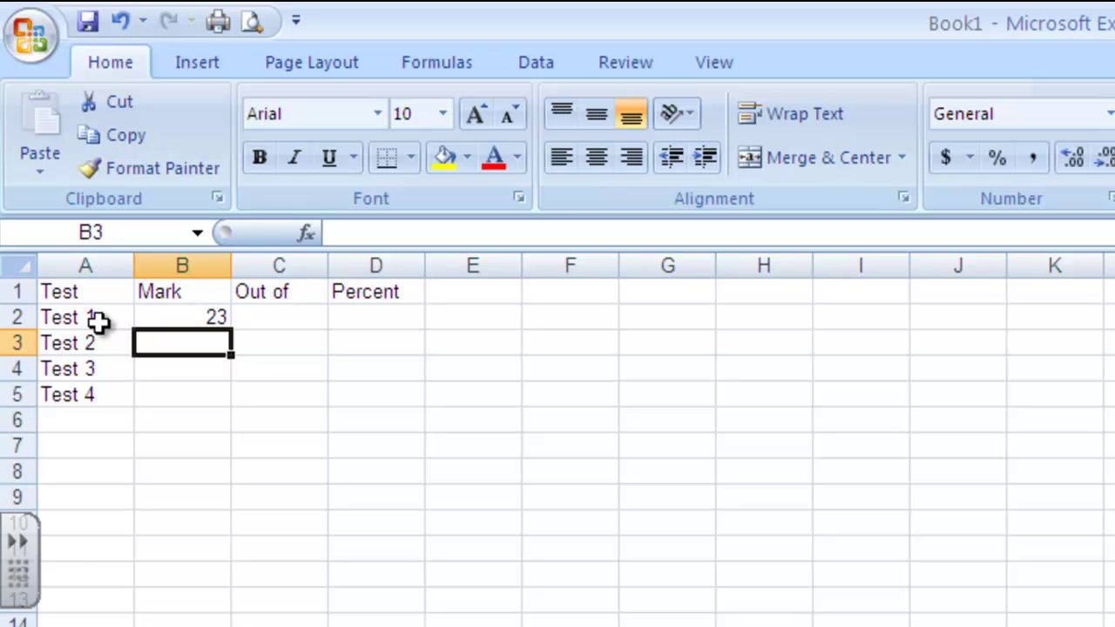
{"action": "type", "text": "25"}
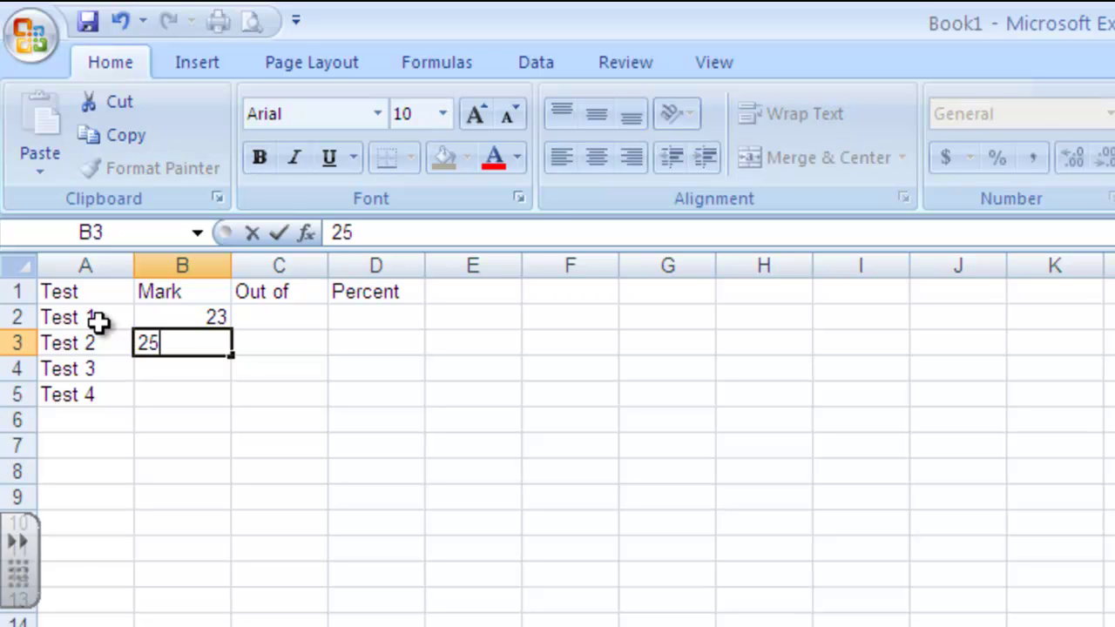
{"action": "key", "text": "Return"}
{"action": "type", "text": "44"}
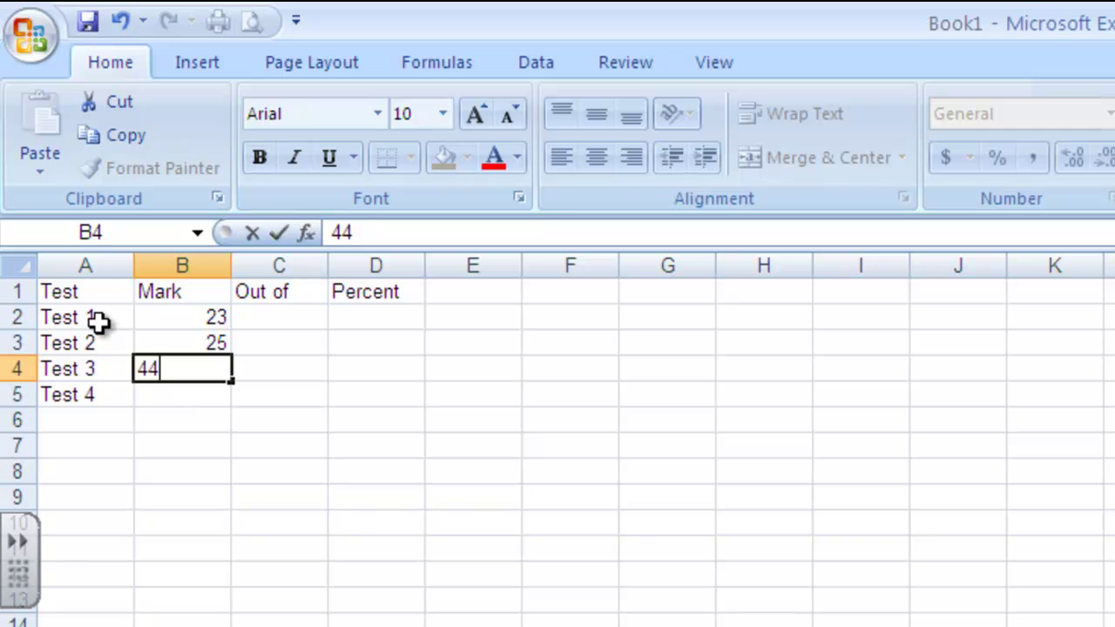
{"action": "key", "text": "Return"}
{"action": "type", "text": "22"}
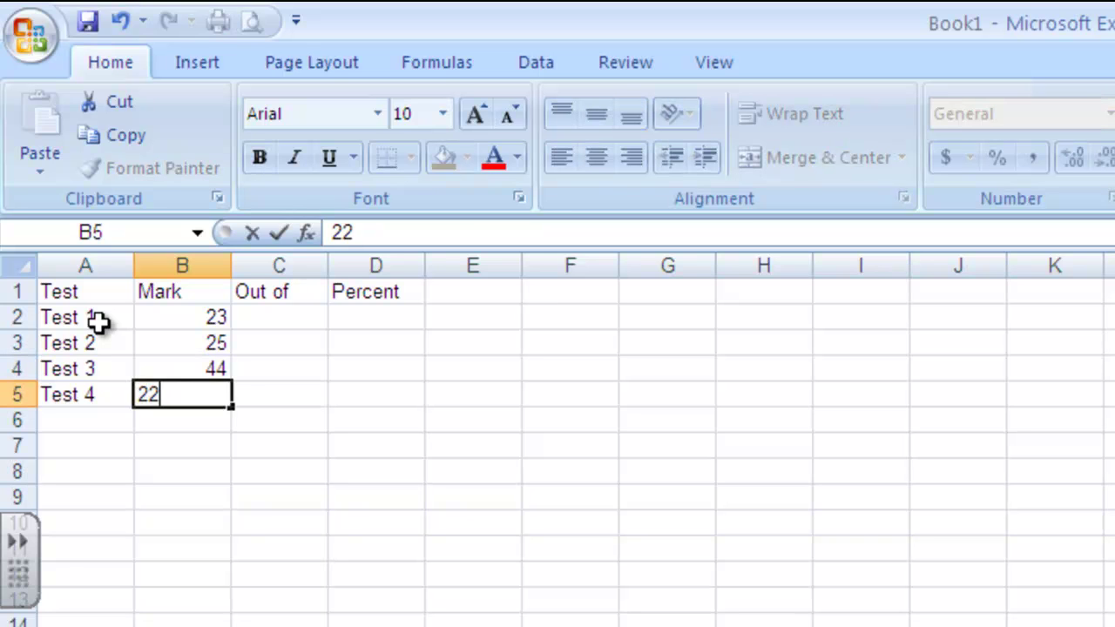
{"action": "key", "text": "Return"}
{"action": "key", "text": "Up"}
{"action": "key", "text": "Up"}
{"action": "key", "text": "Up"}
{"action": "key", "text": "Up"}
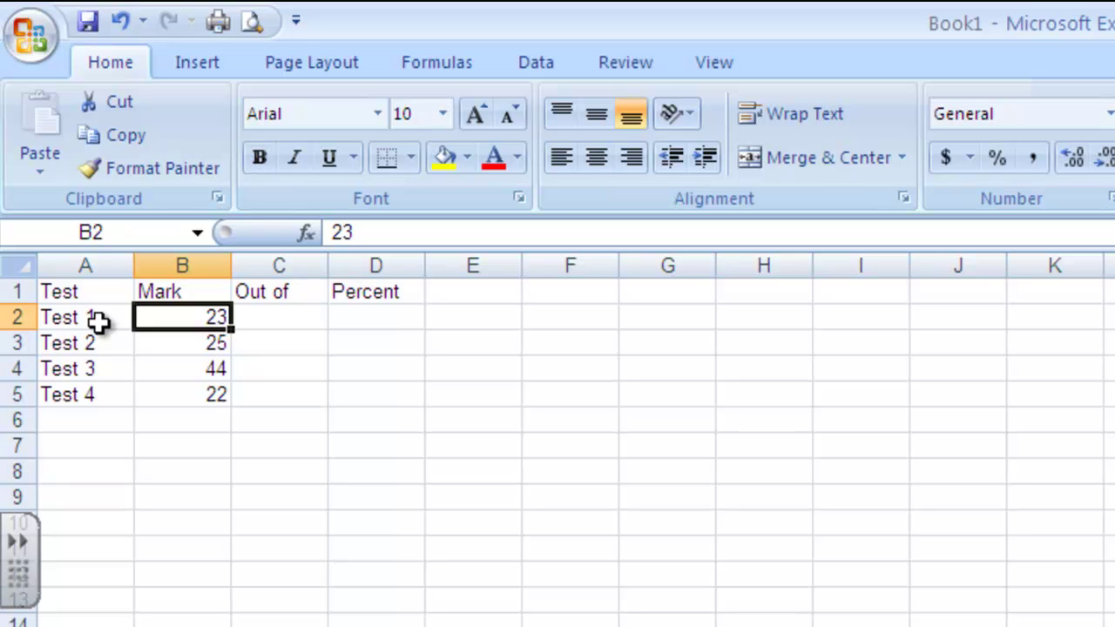
Enter the totals 30, 45, 50 and 25 into C2:C5
{"action": "key", "text": "Right"}
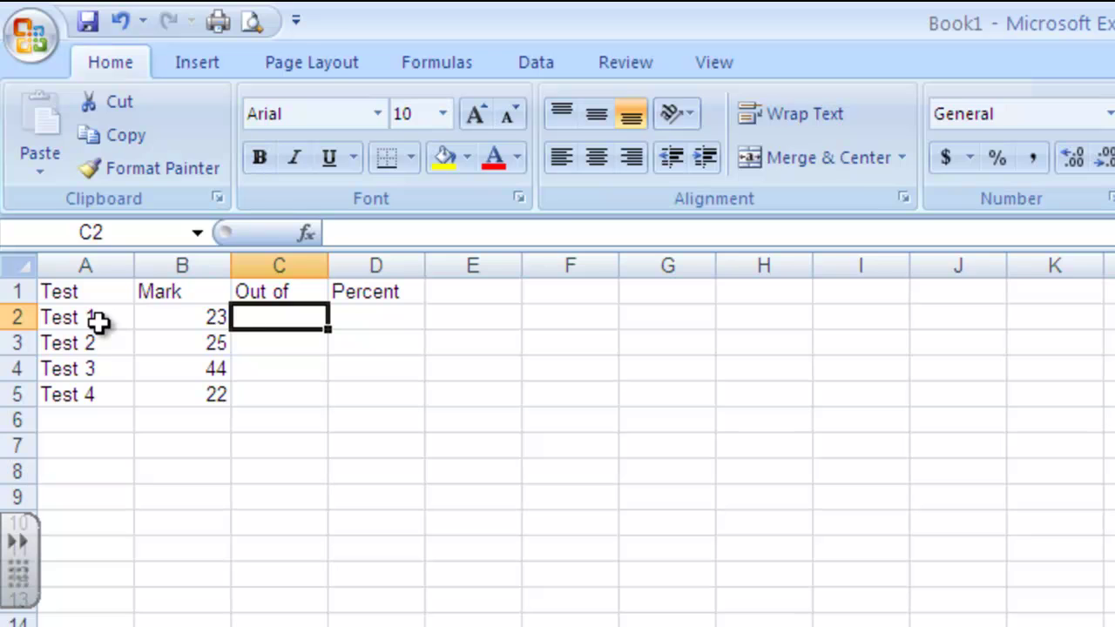
{"action": "type", "text": "30"}
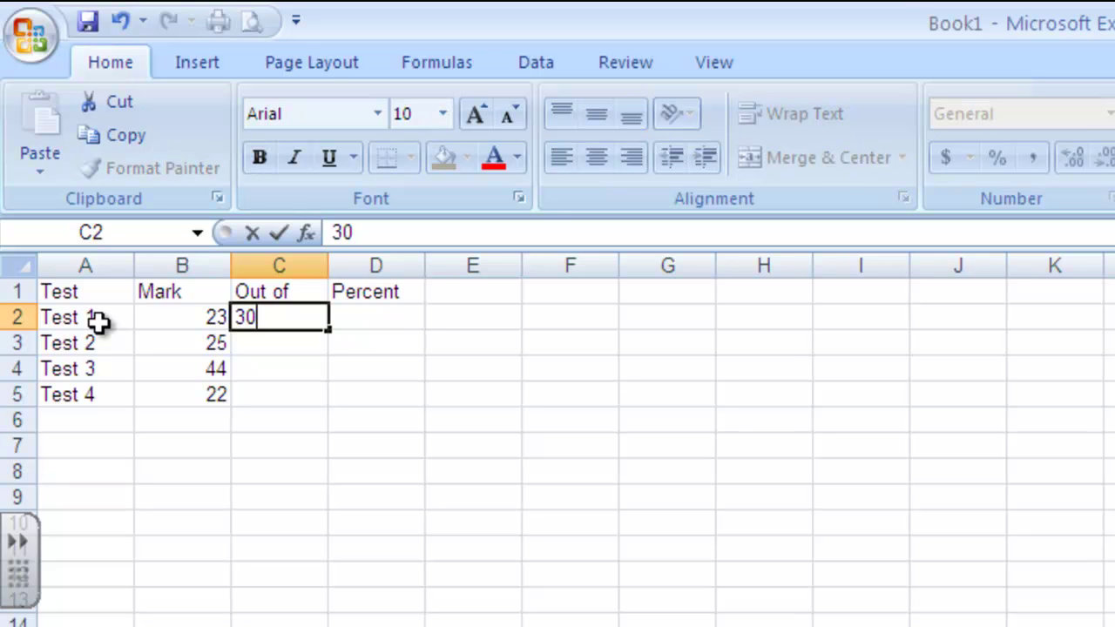
{"action": "key", "text": "Return"}
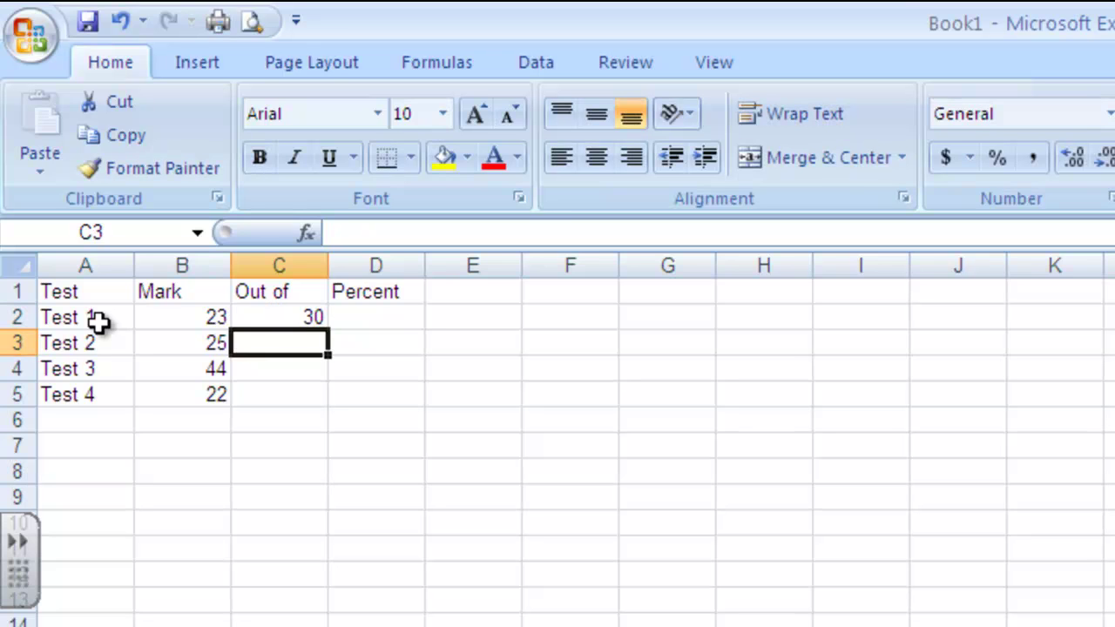
{"action": "type", "text": "45"}
{"action": "key", "text": "Return"}
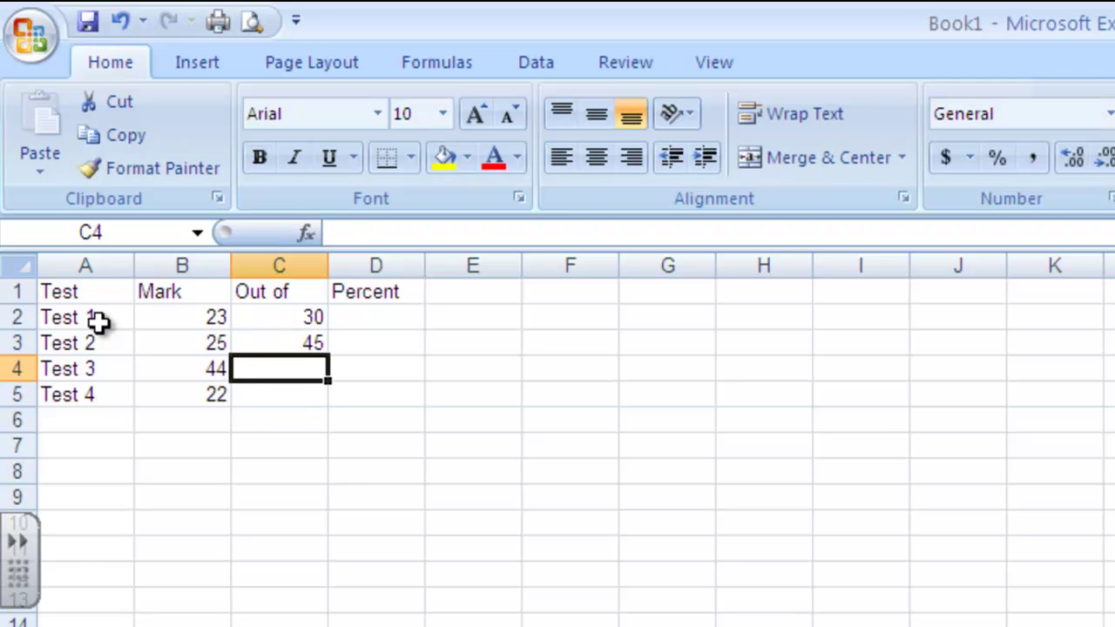
{"action": "type", "text": "50"}
{"action": "key", "text": "Return"}
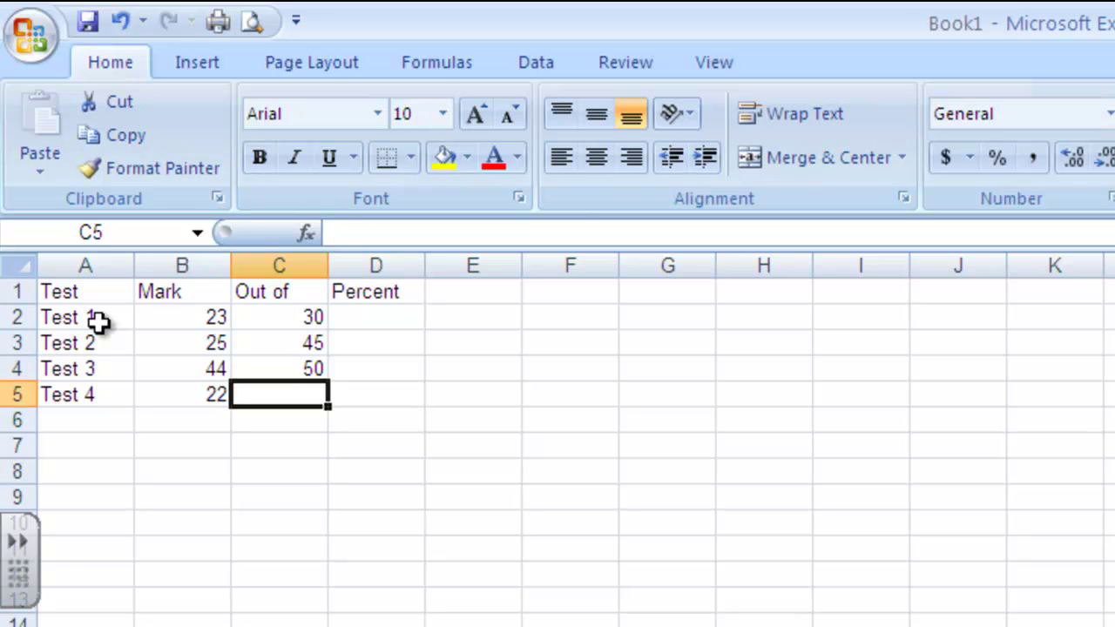
{"action": "type", "text": "25"}
{"action": "key", "text": "Up"}
{"action": "key", "text": "Up"}
{"action": "key", "text": "Up"}
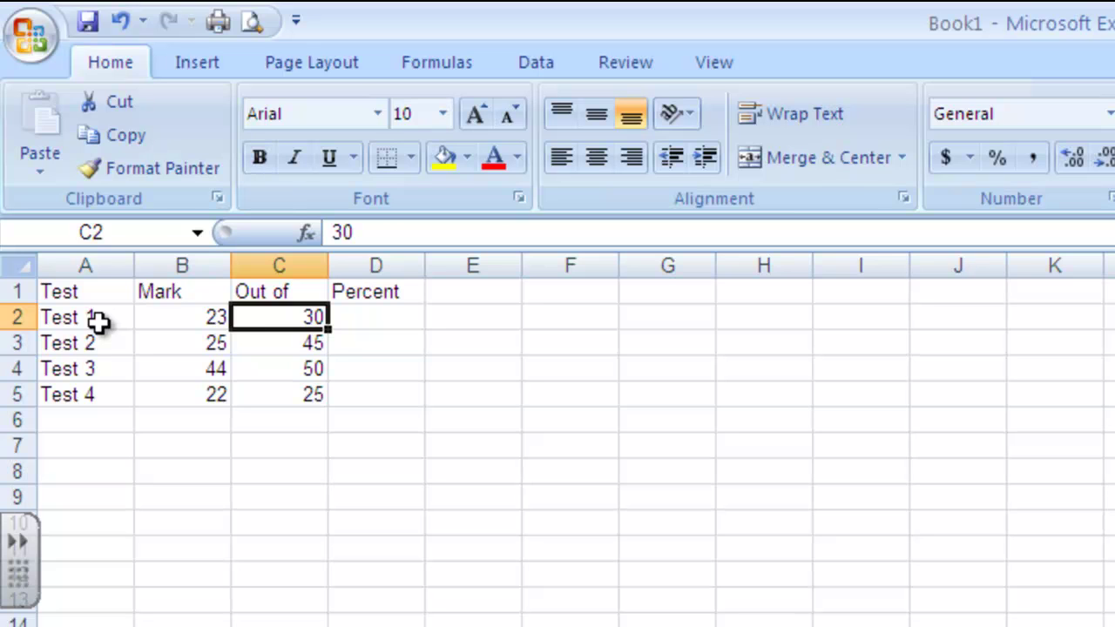
{"action": "key", "text": "Right"}
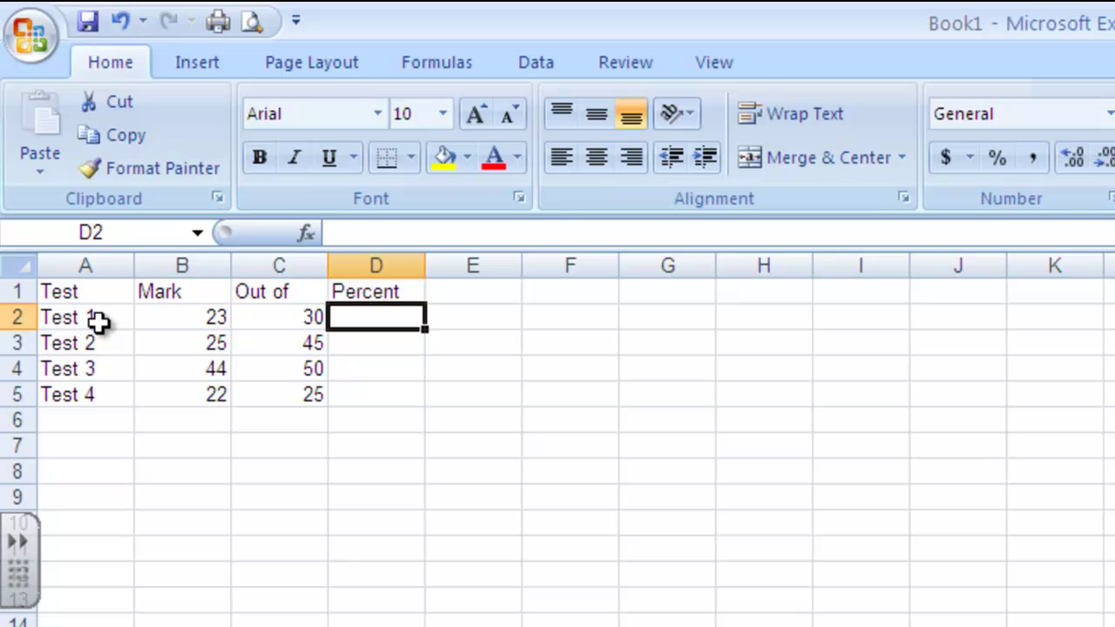